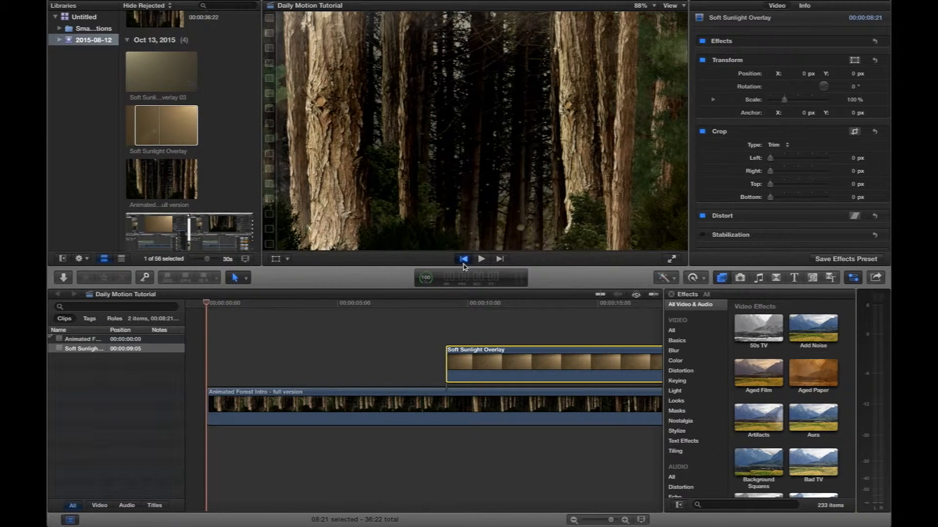
- Preview the Soft Sunlight Overlay clip and move it to the timeline start, above the Animated Forest Intro clip
click(481, 259)
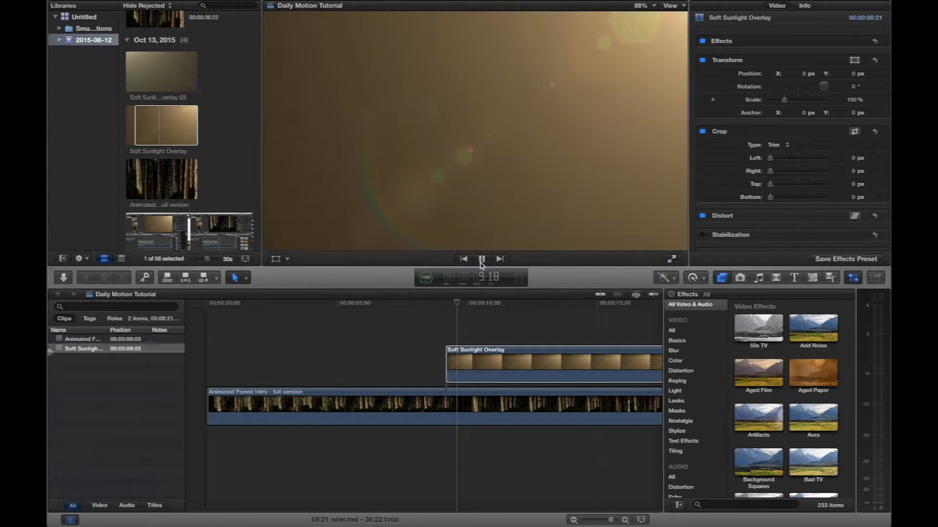
click(482, 259)
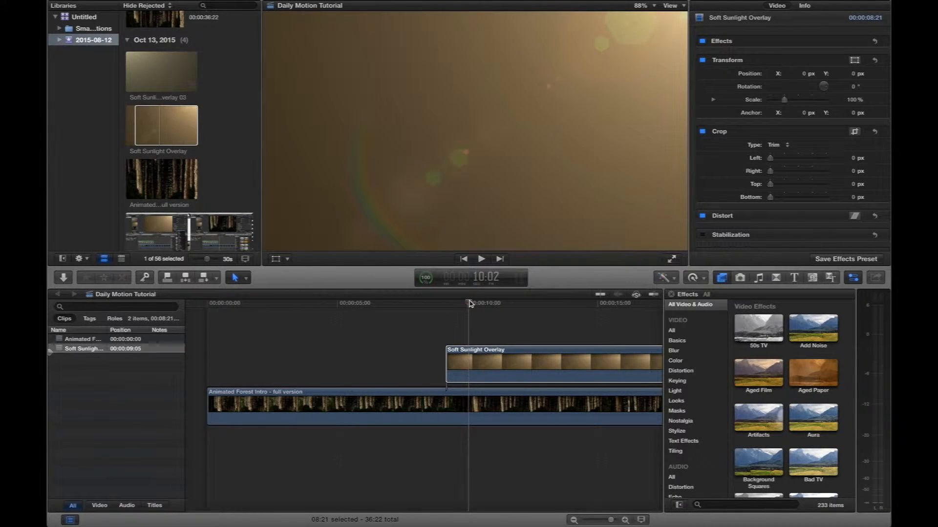
drag(469, 303, 561, 313)
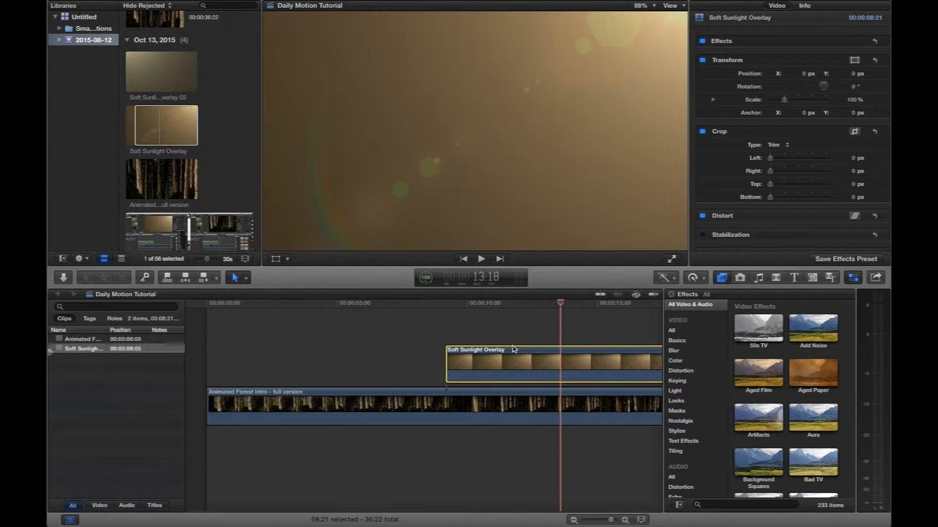
drag(512, 349, 274, 350)
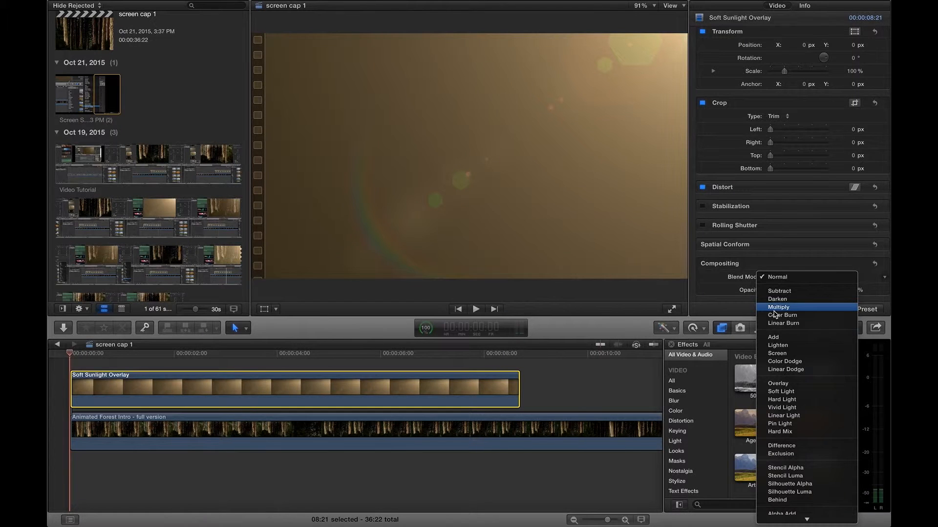
- Set the Soft Sunlight Overlay clip's blend mode to Multiply and play back the composite
click(502, 123)
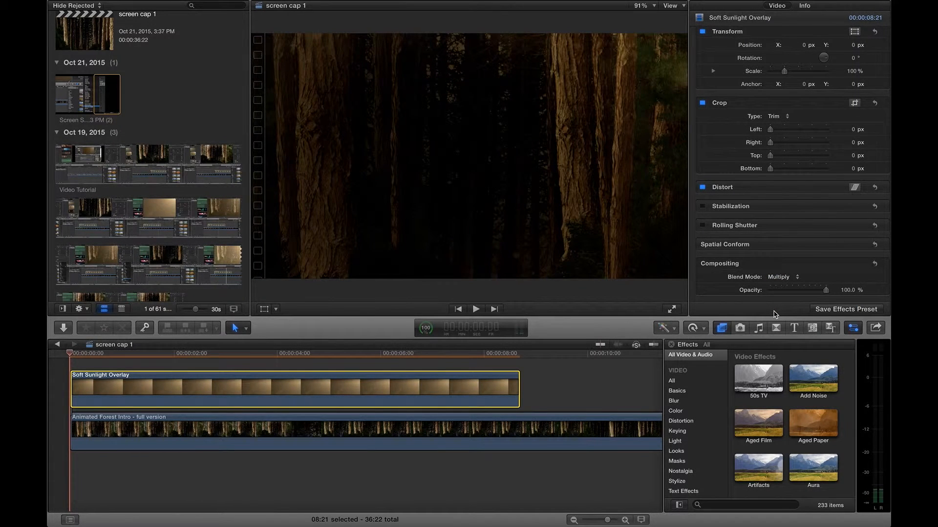
key(space)
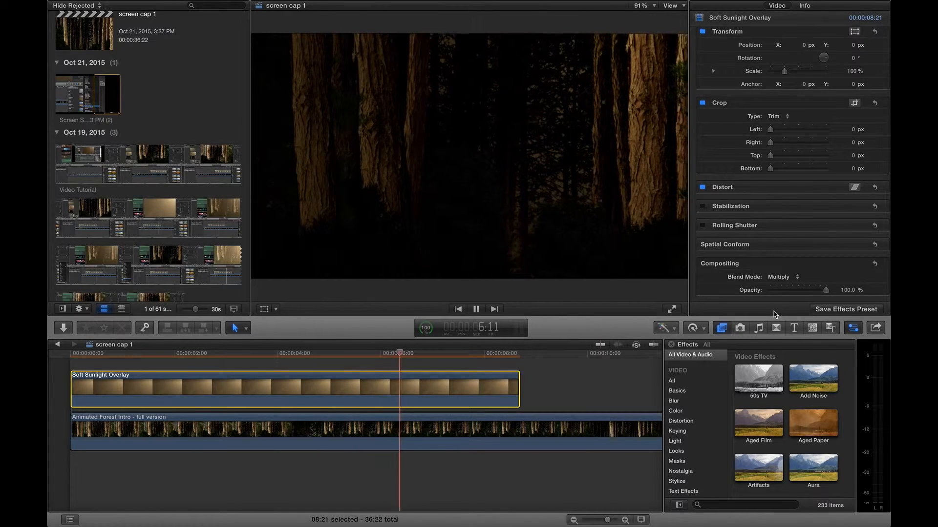
key(Home)
key(space)
- Change the sunlight overlay's blend mode to Screen and play the result from the start
mouse_move(825, 291)
mouse_down()
mouse_move(764, 291)
mouse_move(826, 291)
mouse_up()
click(783, 277)
click(796, 324)
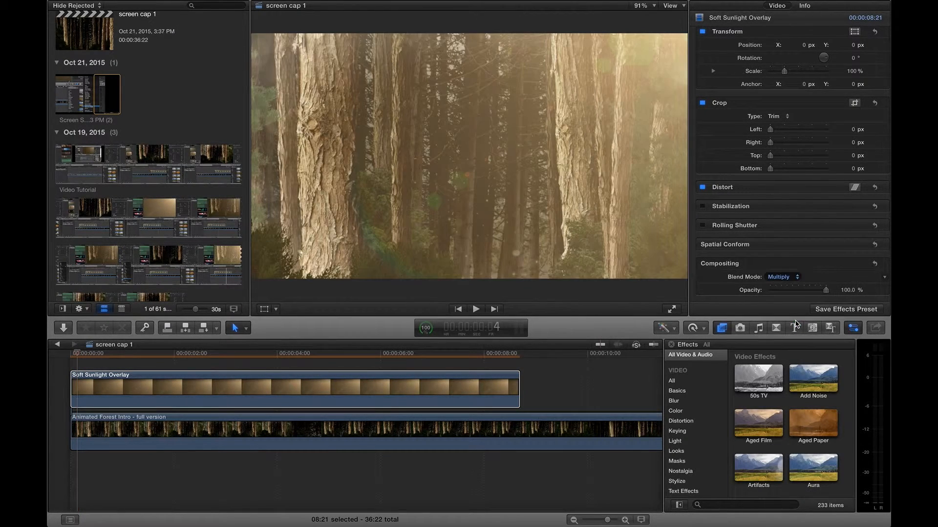
click(66, 354)
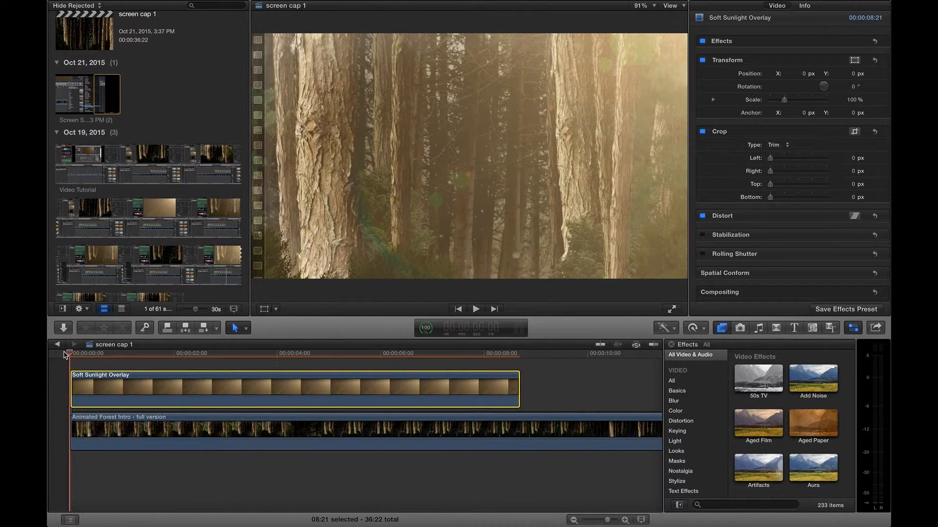
key(space)
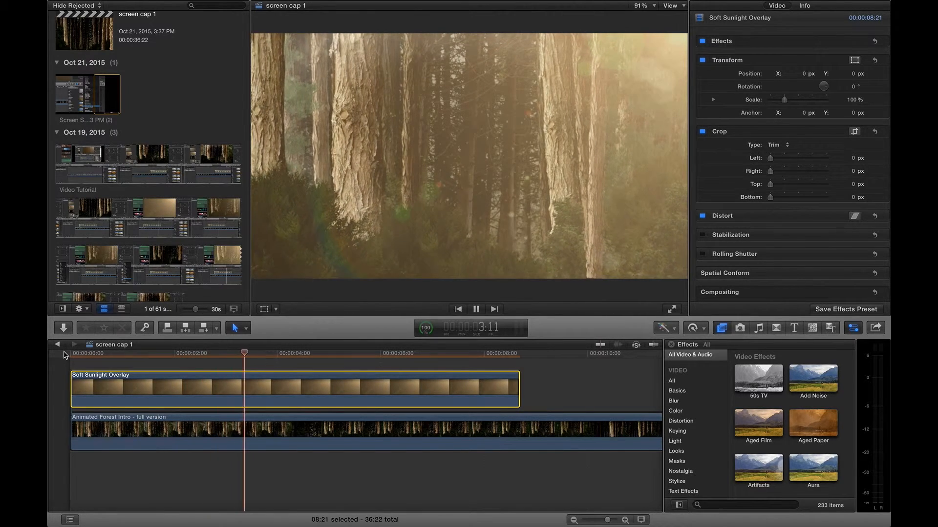
- Lower the sunlight overlay's opacity to 20% and preview the softer light
scroll(830, 186, down, 3)
key(space)
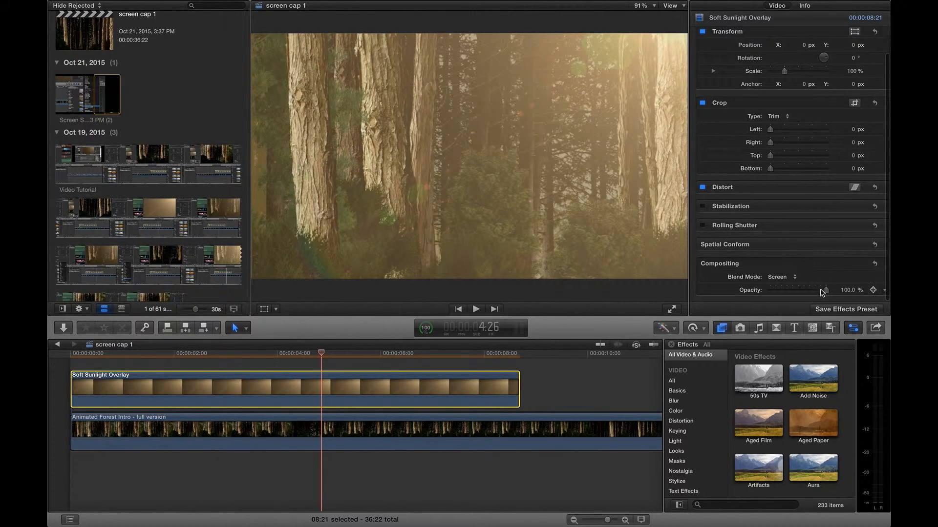
drag(823, 292, 781, 291)
key(space)
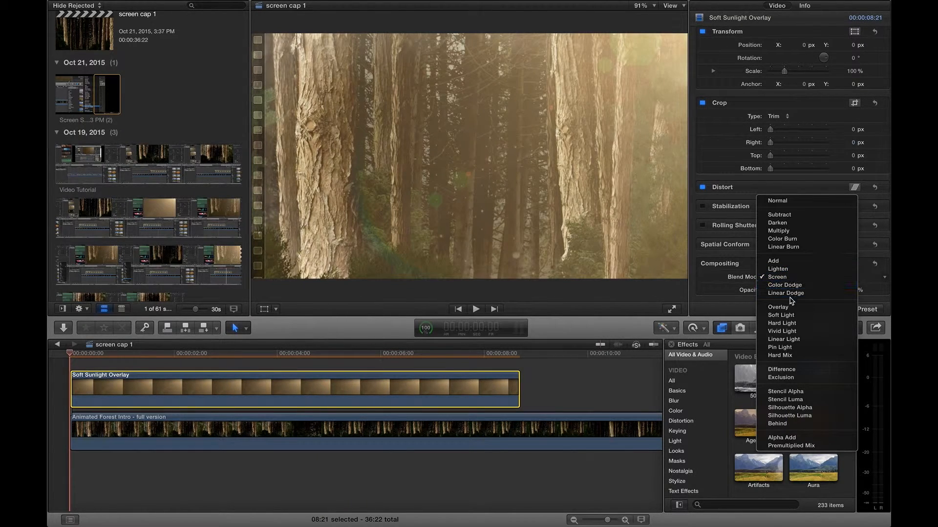
- Switch the sunlight clip's blend mode to Overlay, preview it, and trim the clip's end to a duration of 07:29
click(789, 307)
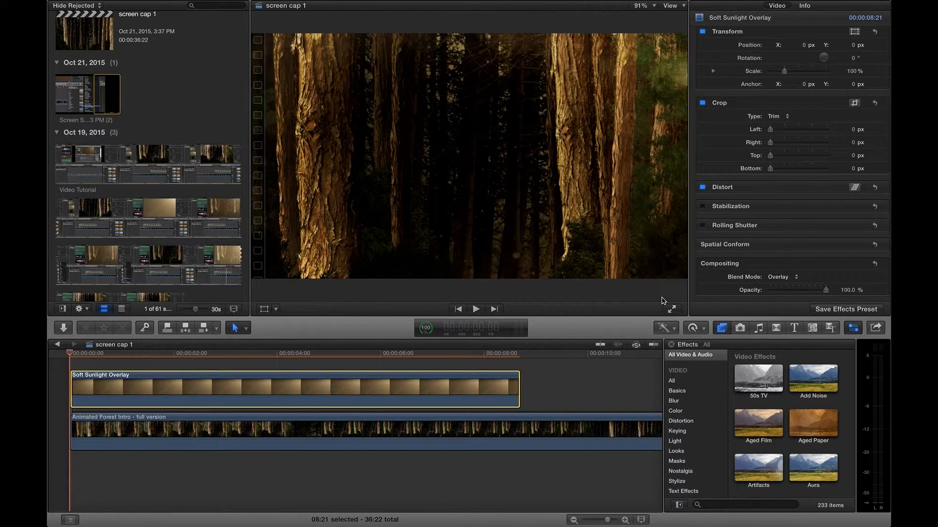
key(space)
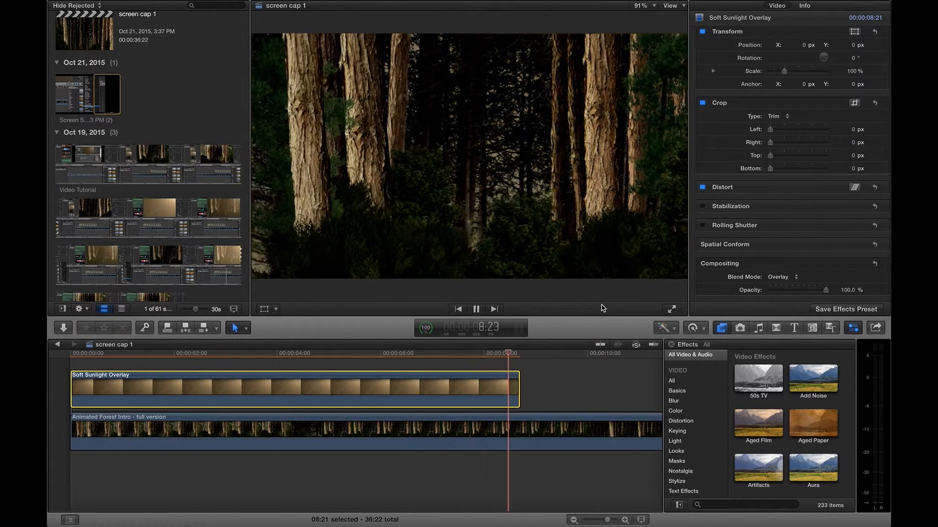
key(space)
drag(518, 391, 482, 391)
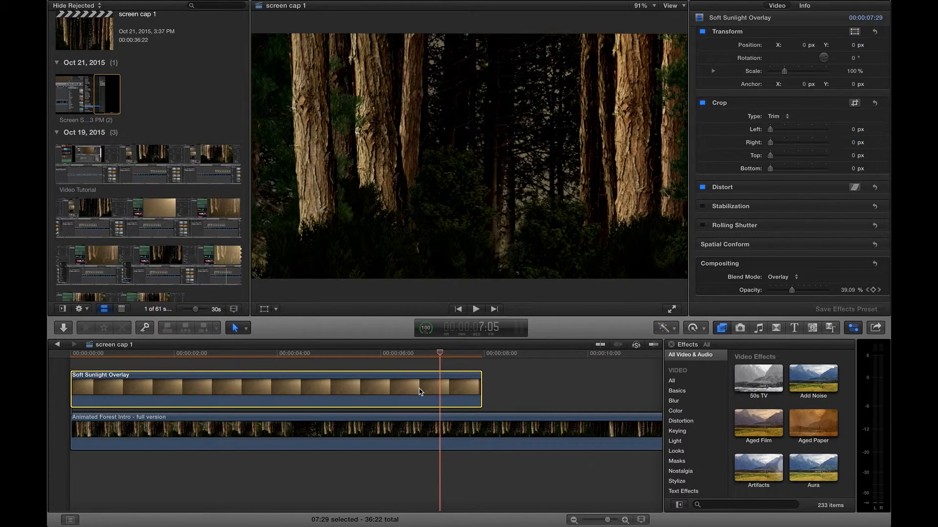
- Replace the sunlight clip with a fresh copy of Soft Sunlight Overlay at the timeline start, above the forest clip
key(Delete)
scroll(182, 159, down, 10)
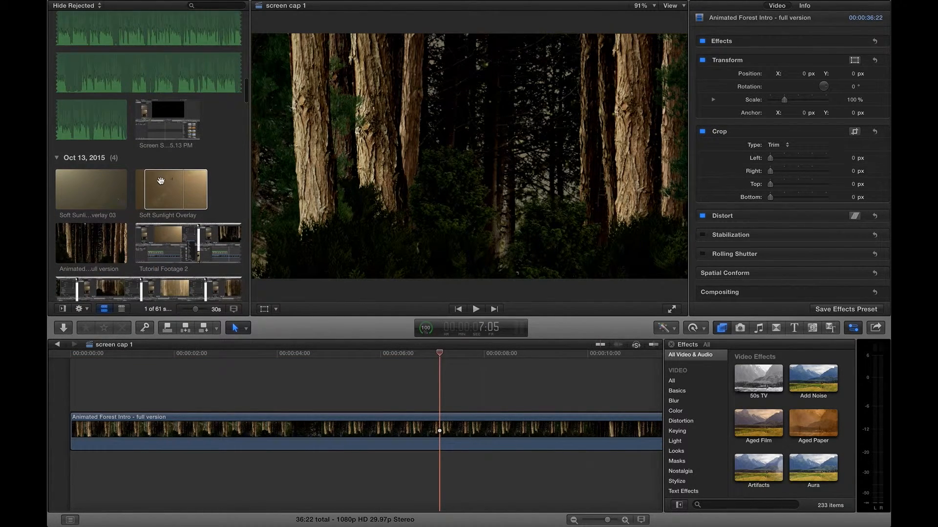
drag(162, 181, 74, 383)
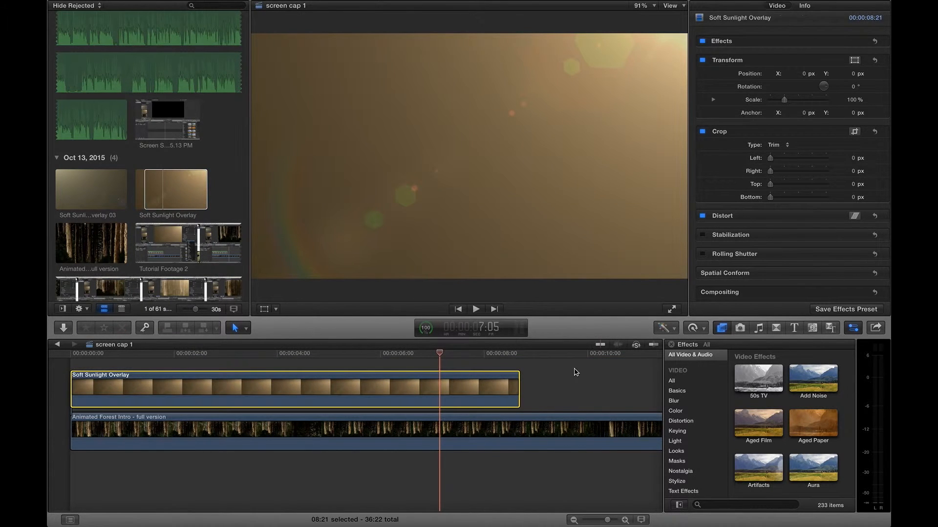
drag(441, 353, 49, 312)
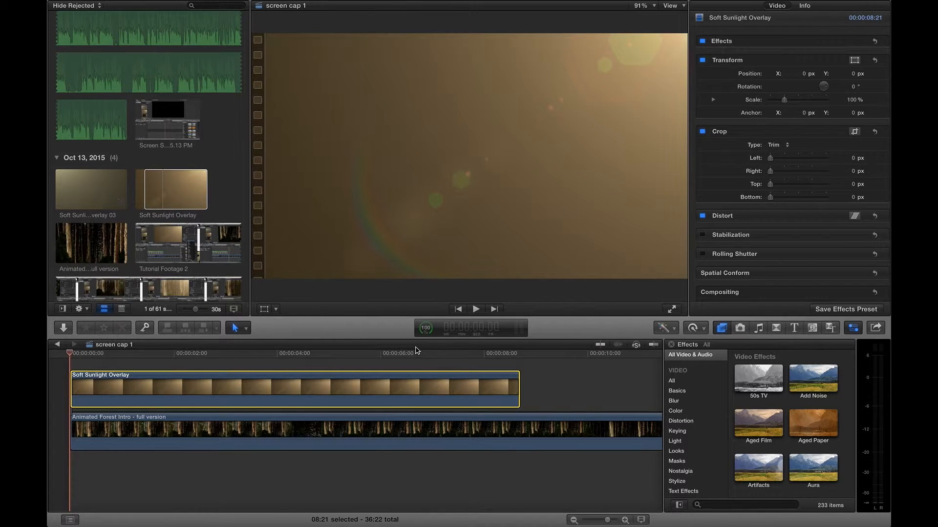
- Set the newly placed sunlight clip's blend mode to Overlay
scroll(846, 249, down, 3)
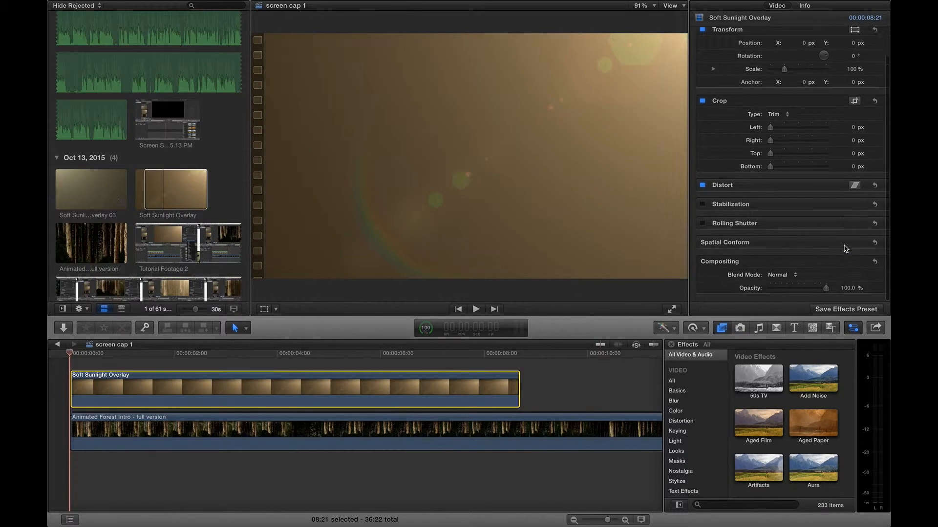
click(795, 279)
click(788, 384)
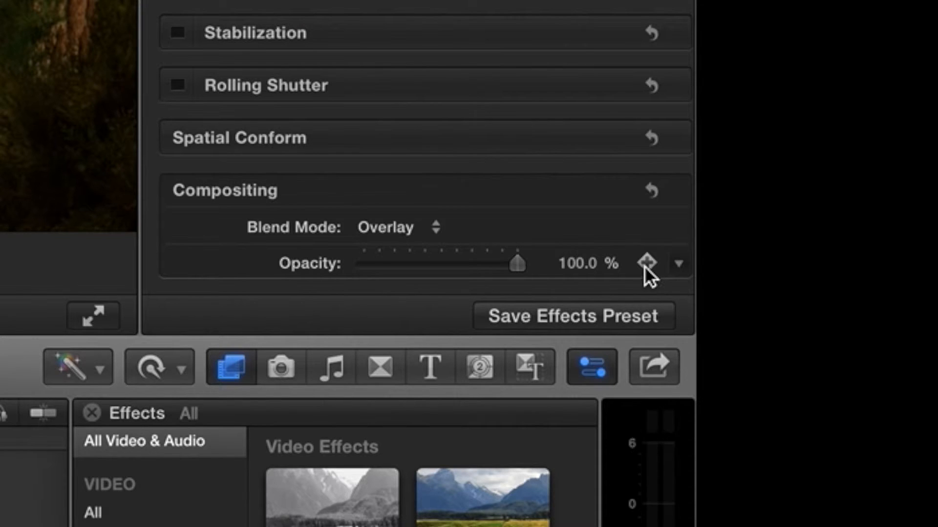
- Keyframe the sunlight clip's opacity from 100% at its start to 0% at its end
click(873, 290)
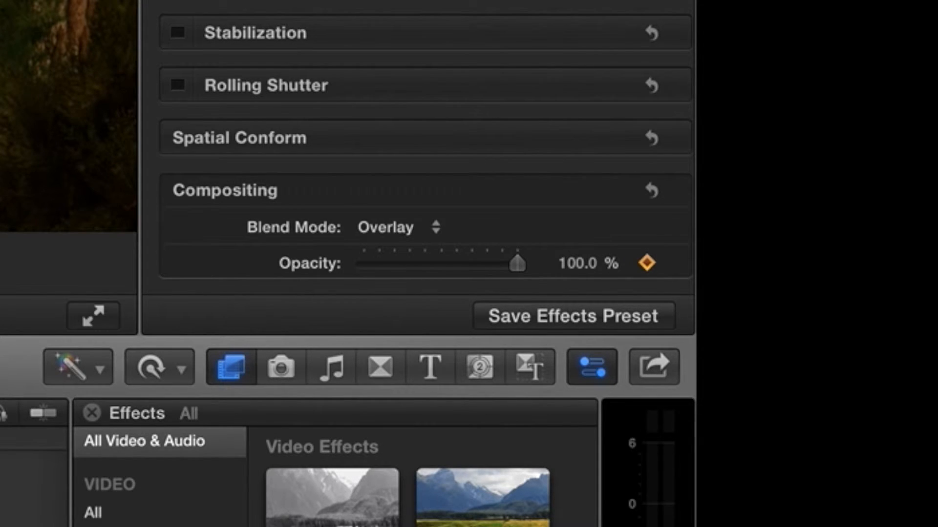
key(space)
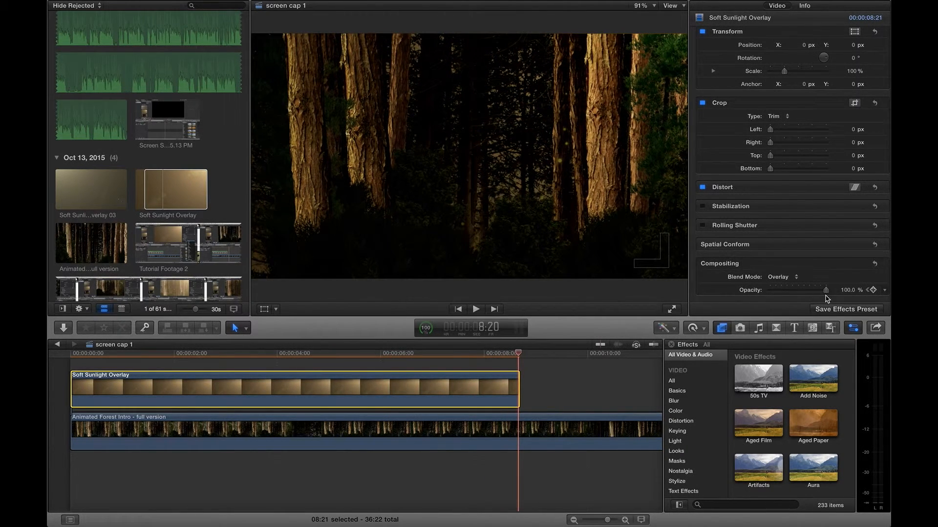
click(873, 290)
drag(825, 290, 750, 292)
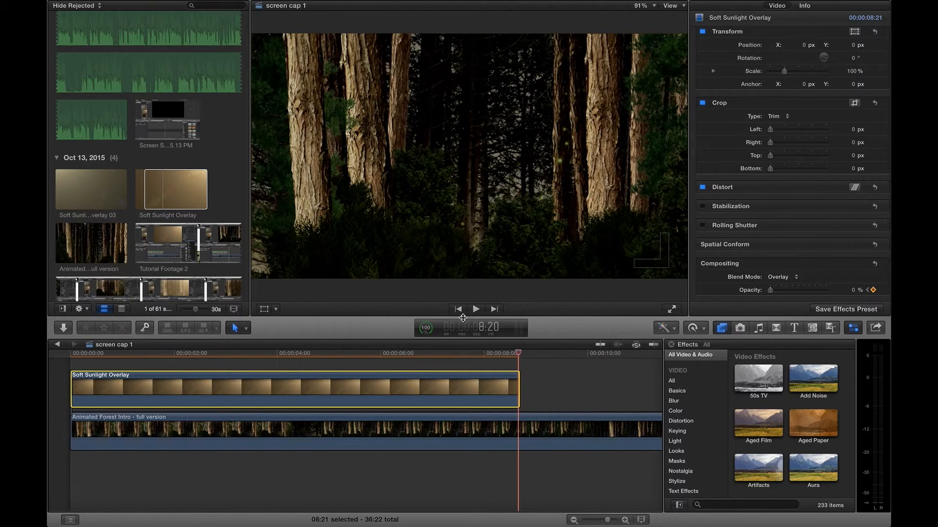
- Scrub through the opacity fade, then reset the sunlight clip's Opacity parameter to remove its keyframes
drag(519, 352, 49, 360)
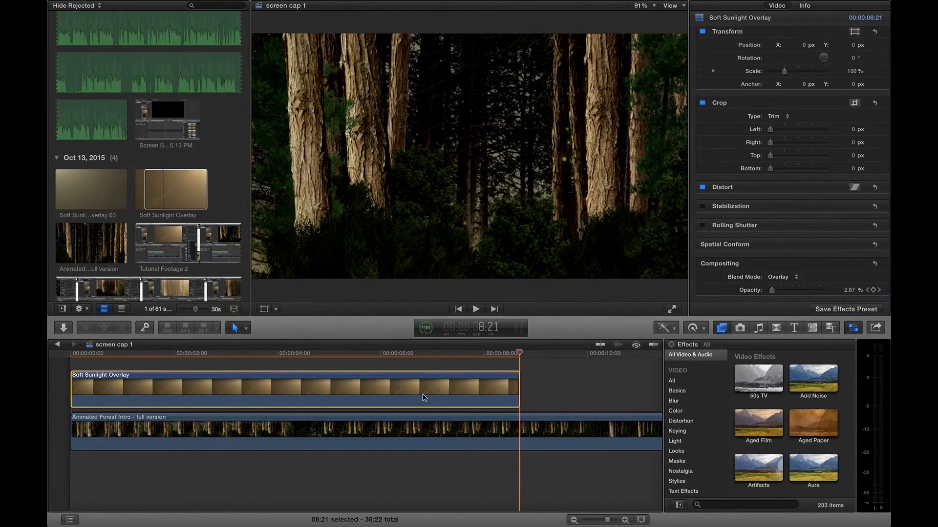
drag(520, 355, 399, 355)
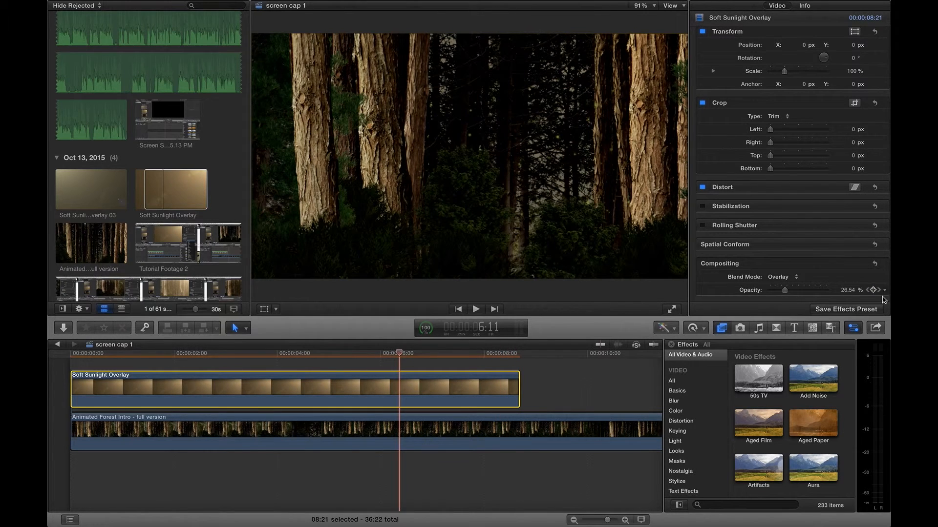
click(868, 291)
click(884, 290)
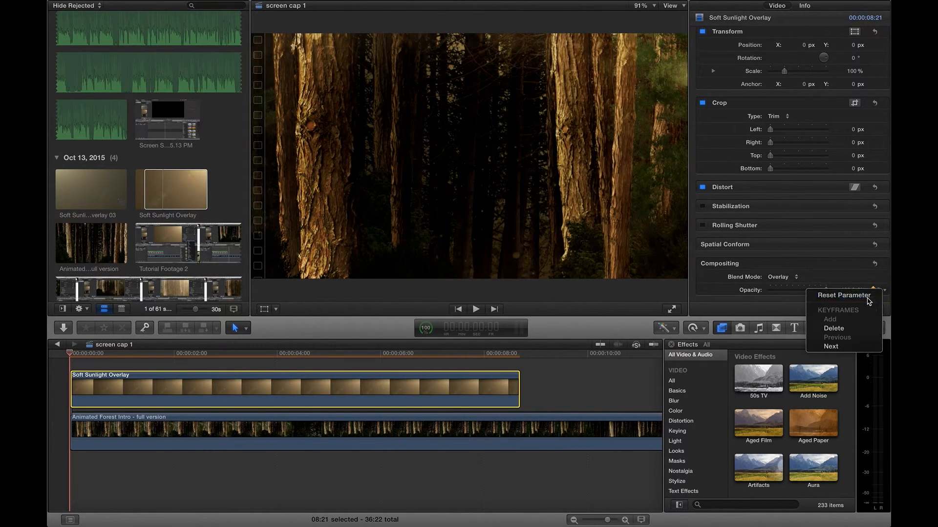
click(868, 296)
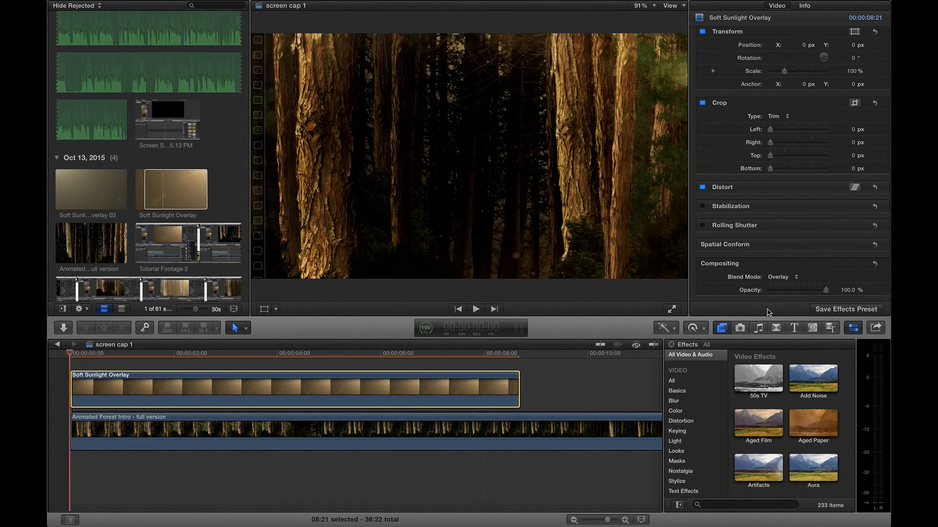
- Change the sunlight clip's blend mode from Overlay to Screen
click(795, 277)
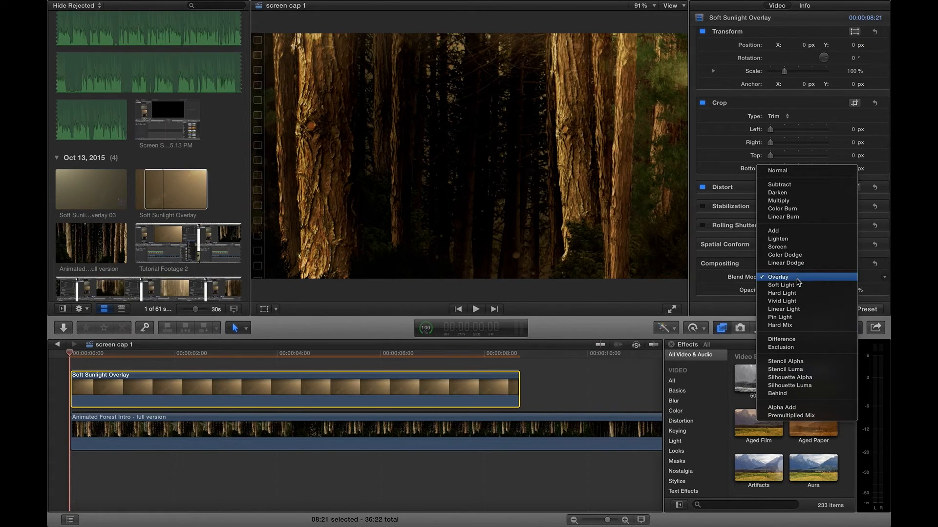
click(797, 247)
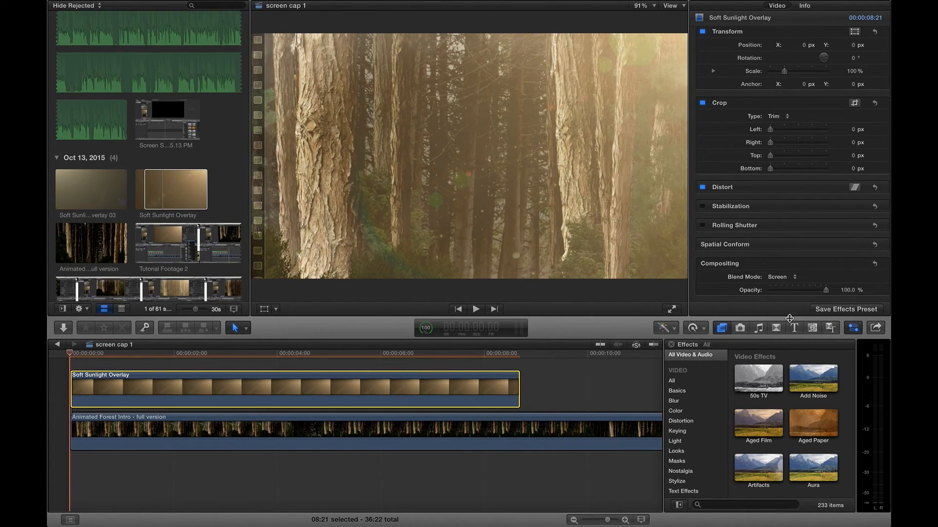